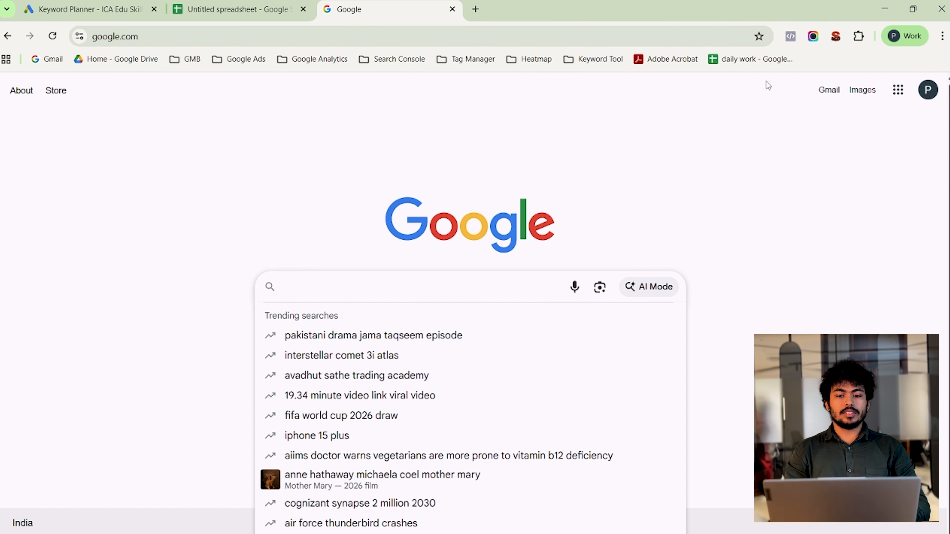
- Enter the partial query "sheo manu" in the Google search box to bring up keyword suggestions
{"action": "left_click", "coordinate": [659, 114]}
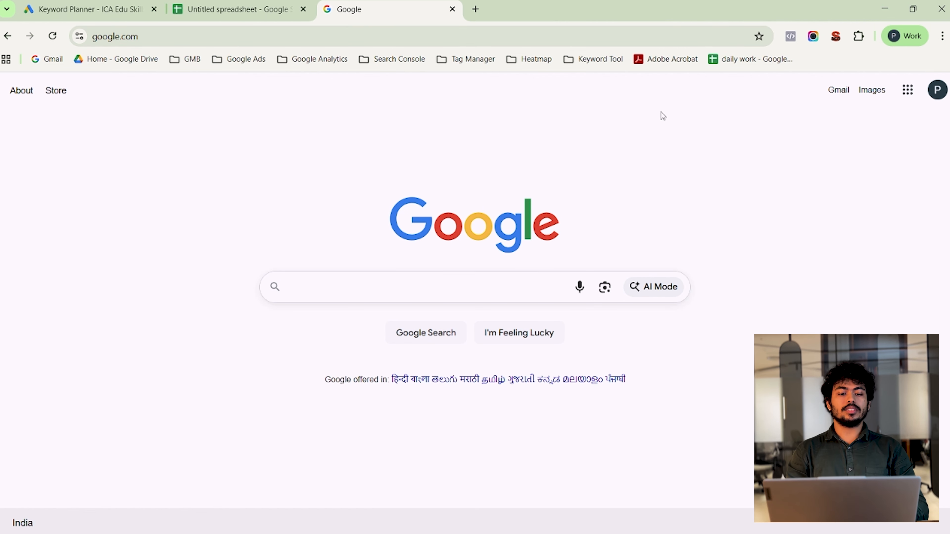
{"action": "left_click", "coordinate": [298, 280]}
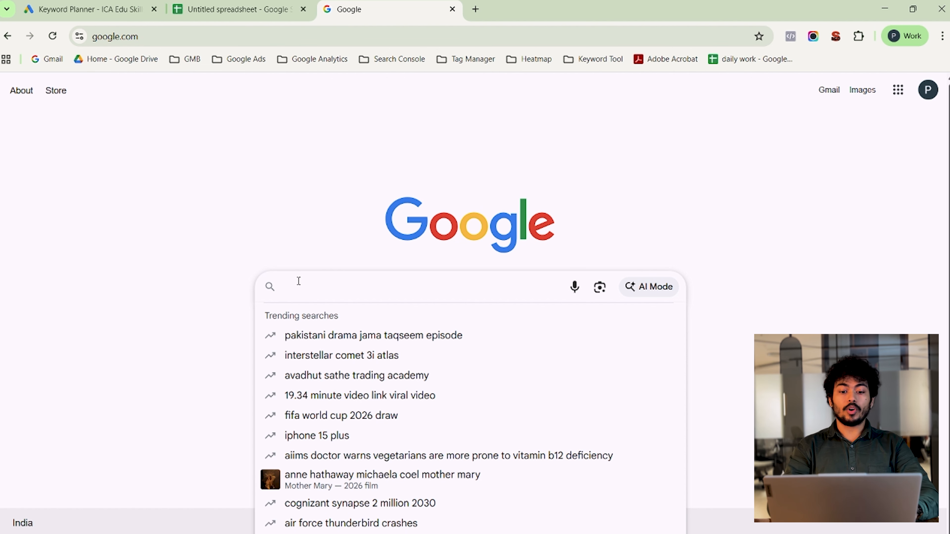
{"action": "type", "text": "sg"}
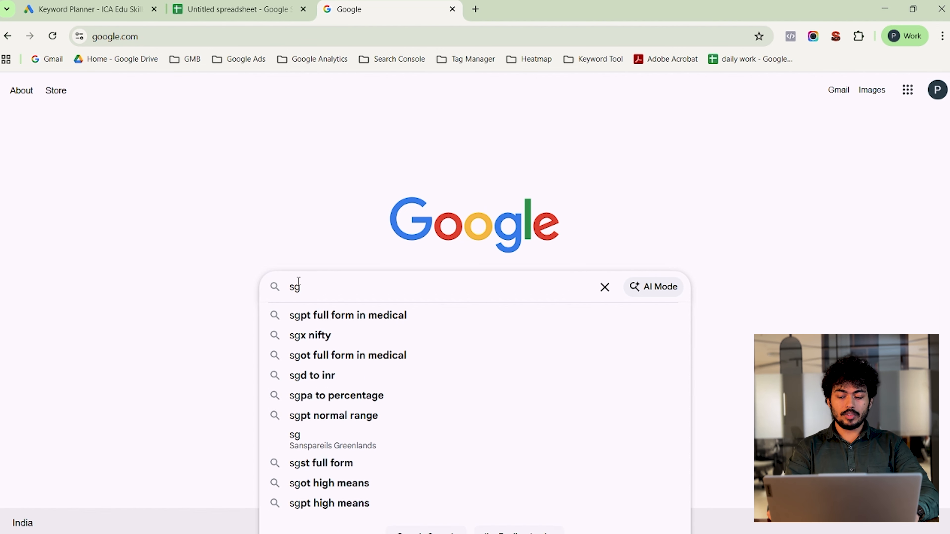
{"action": "key", "text": "BackSpace"}
{"action": "type", "text": "he"}
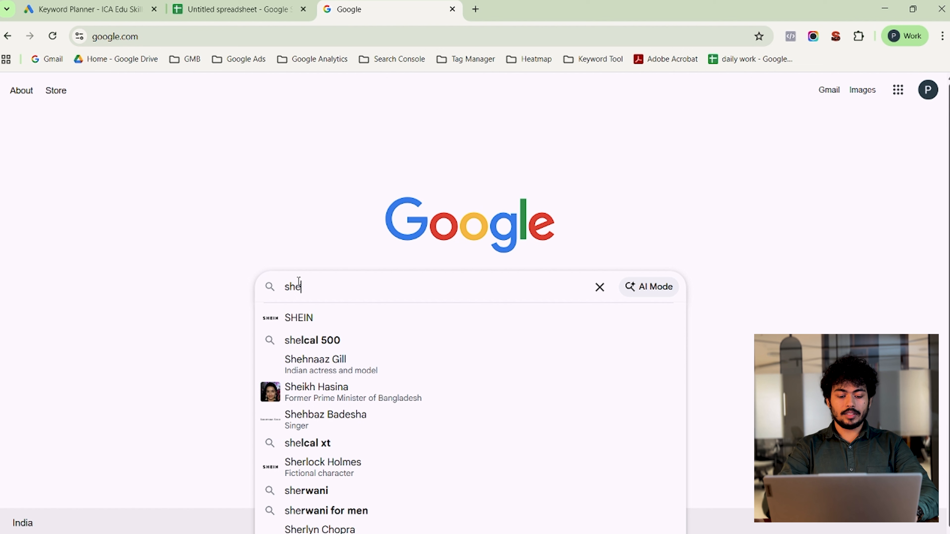
{"action": "type", "text": "o manu"}
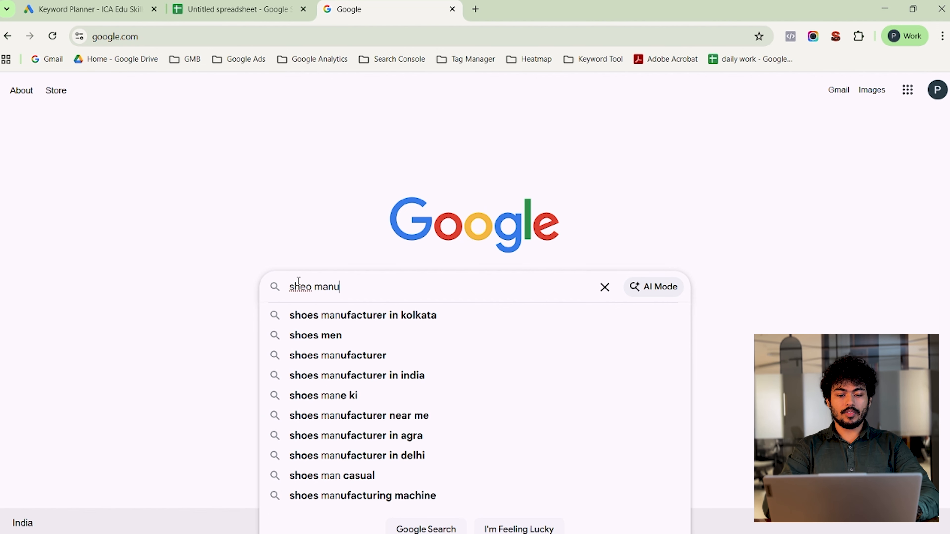
- Examine the autocomplete suggestions for shoe manufacturers, comparing the location-based, generic and near-me keyword variants
{"action": "key", "text": "Down"}
{"action": "key", "text": "Down"}
{"action": "key", "text": "Down"}
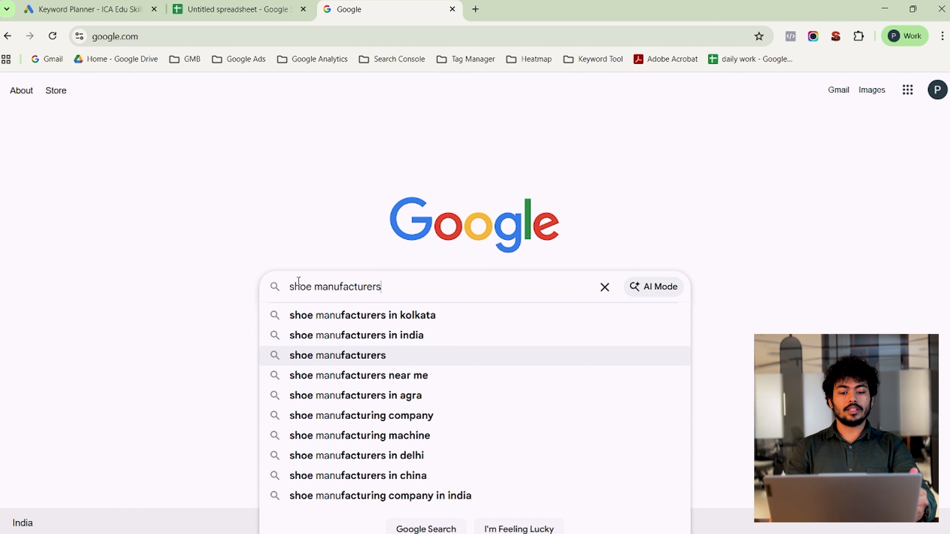
{"action": "key", "text": "Up"}
{"action": "key", "text": "Down"}
{"action": "key", "text": "Down"}
{"action": "key", "text": "Down"}
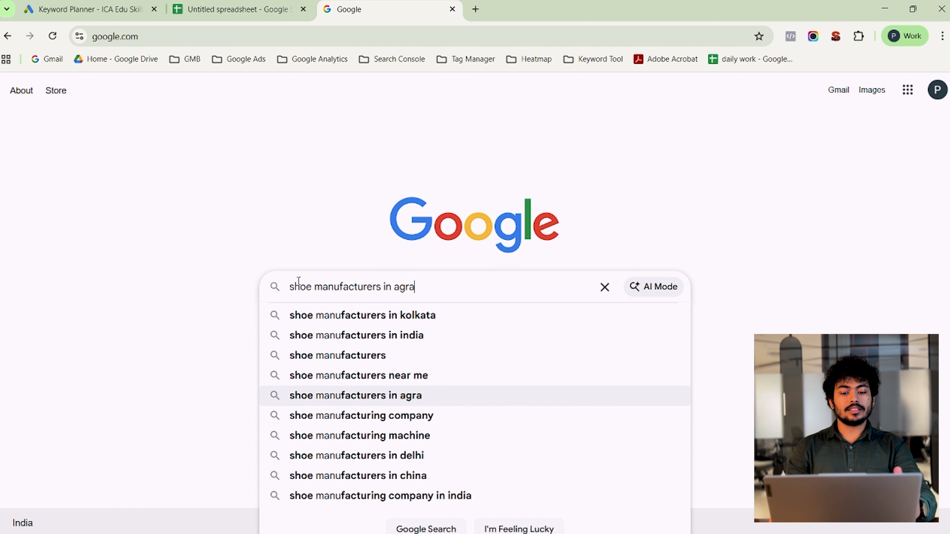
{"action": "key", "text": "Up"}
{"action": "key", "text": "Up"}
{"action": "key", "text": "Up"}
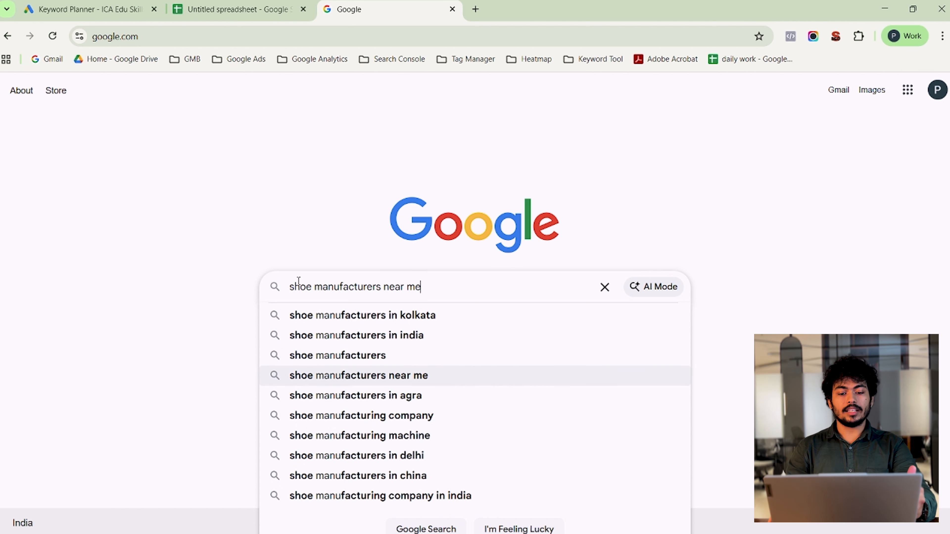
{"action": "key", "text": "Up"}
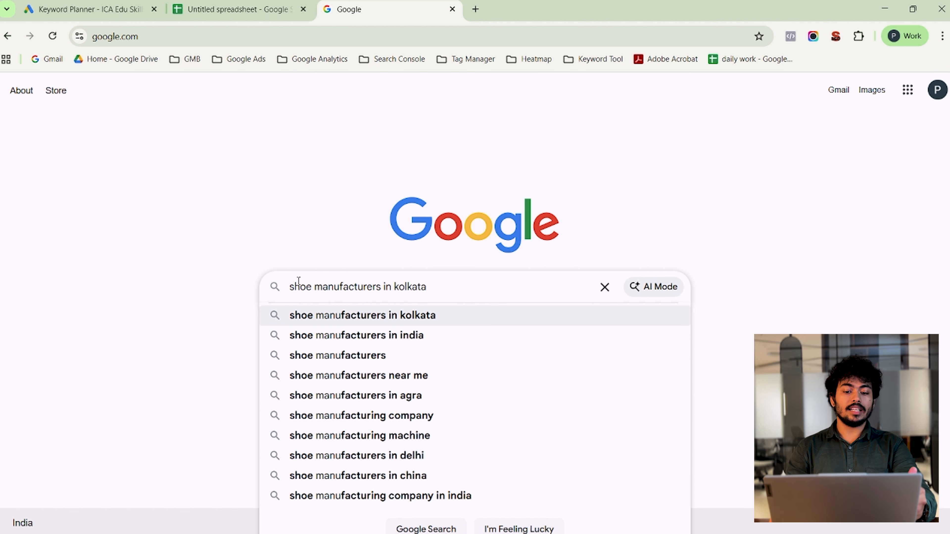
- Run a Google search for the suggested keyword "shoe manufacturers near me"
{"action": "key", "text": "Down"}
{"action": "key", "text": "Down"}
{"action": "key", "text": "Down"}
{"action": "key", "text": "Down"}
{"action": "key", "text": "Down"}
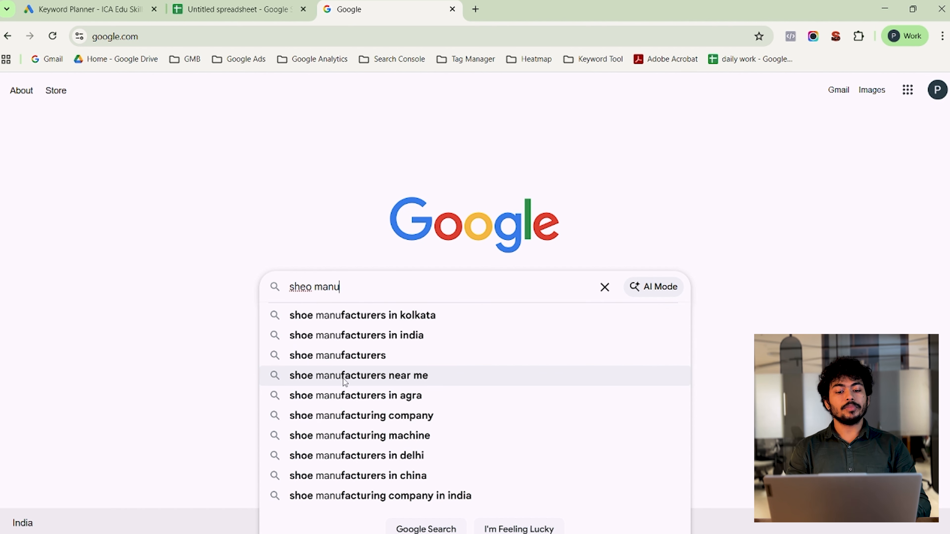
{"action": "key", "text": "Return"}
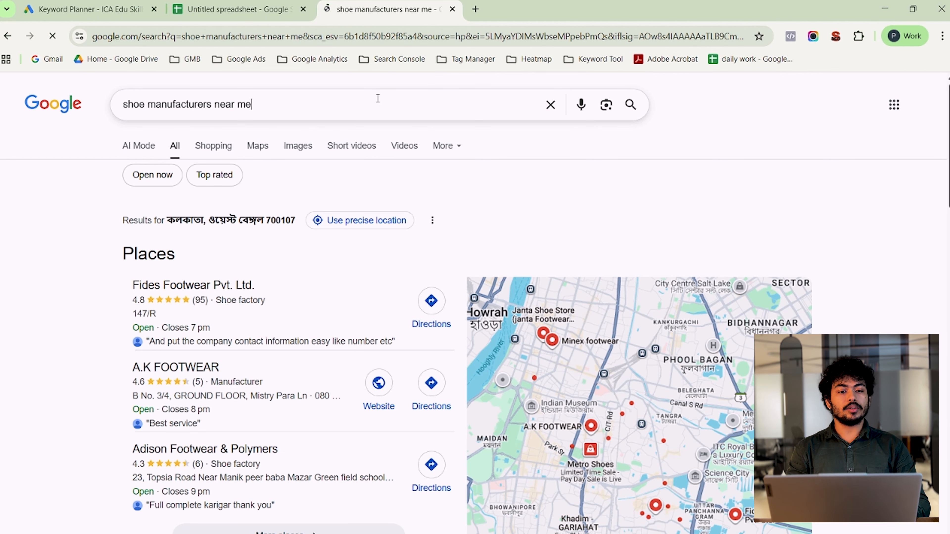
- Copy the search query "shoe manufacturers near me" into cell A1 of the untitled Google Sheets spreadsheet
{"action": "key", "text": "ctrl+a"}
{"action": "key", "text": "ctrl+c"}
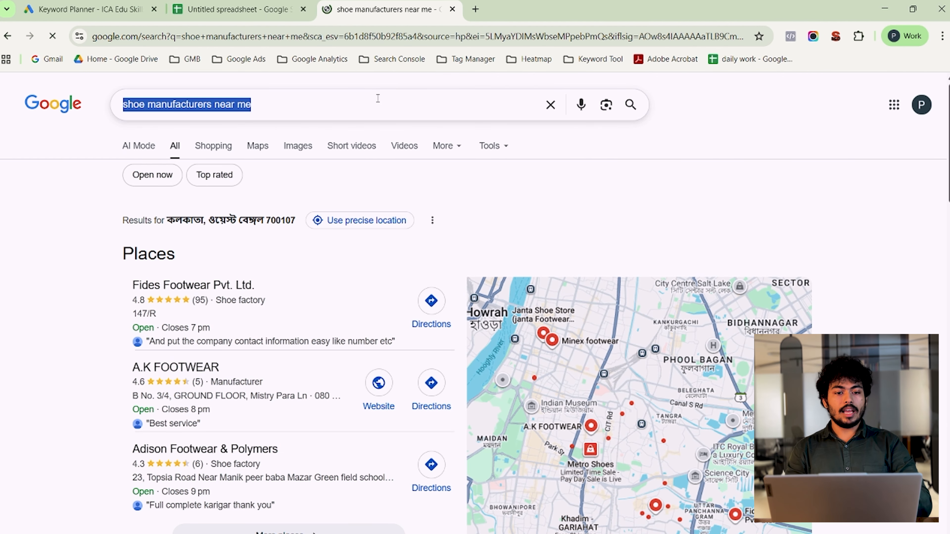
{"action": "left_click", "coordinate": [240, 9]}
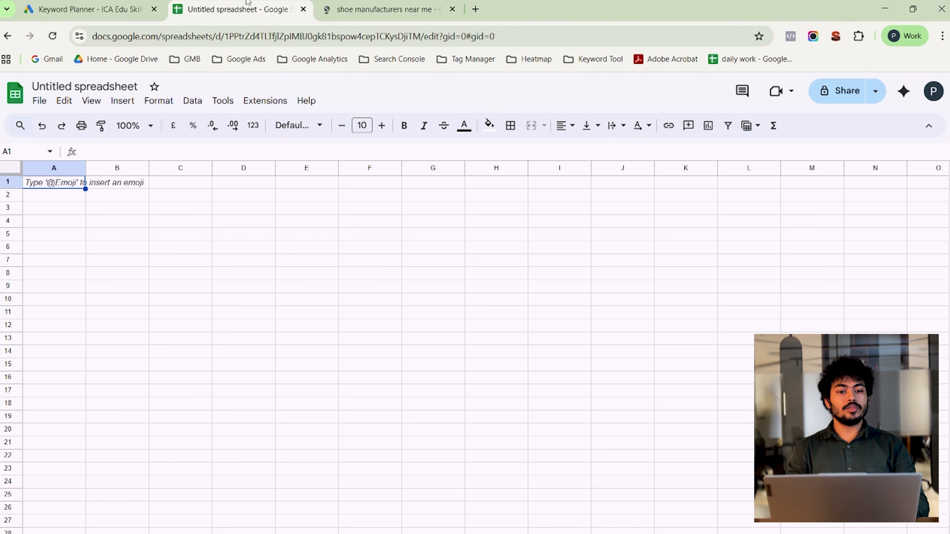
{"action": "double_click", "coordinate": [68, 185]}
{"action": "key", "text": "ctrl+v"}
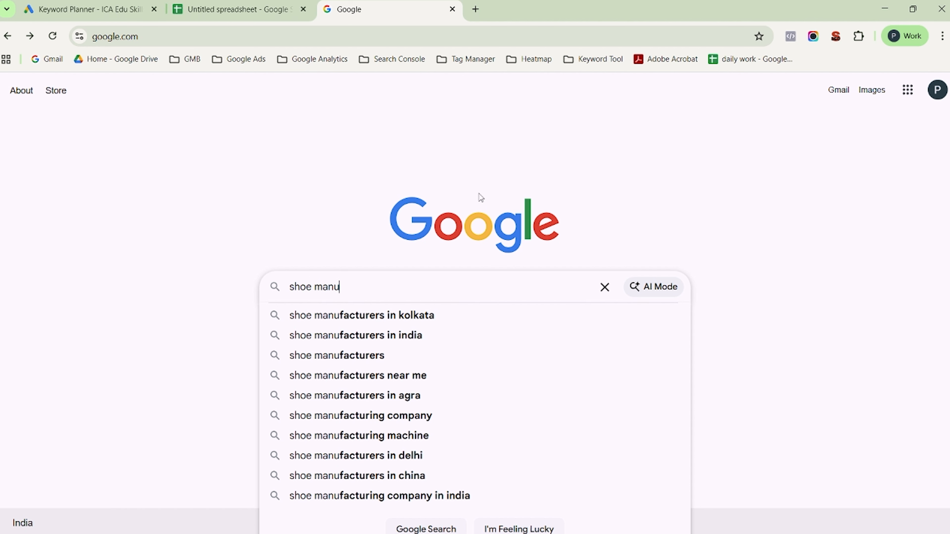
{"action": "left_click", "coordinate": [223, 3]}
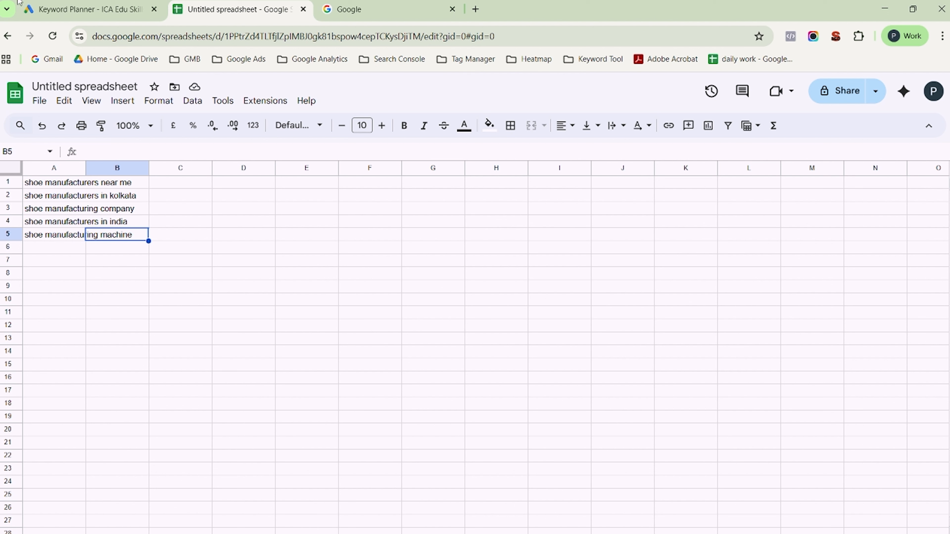
- In Google Ads Keyword Planner, start Discover new keywords and add "shoe manufacturers near me", copied from cell A1 of the spreadsheet
{"action": "left_click", "coordinate": [58, 4]}
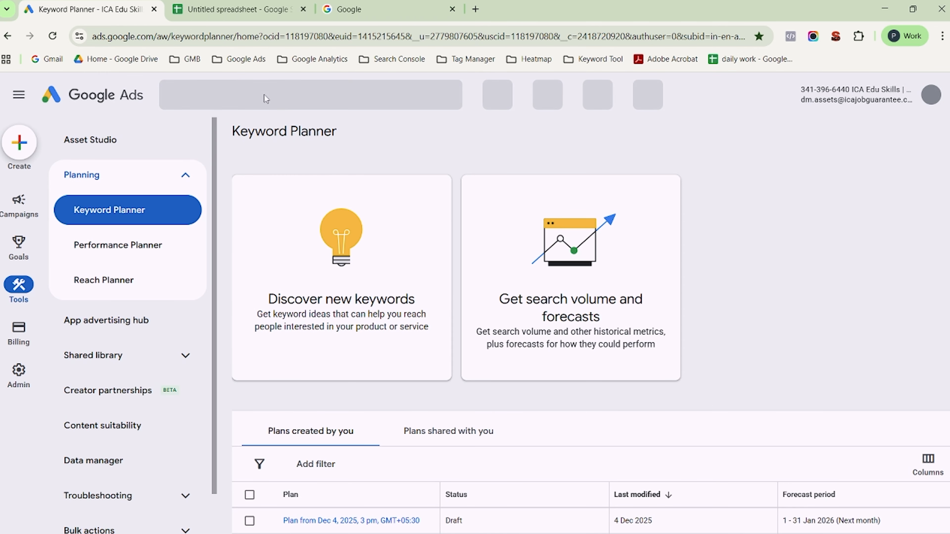
{"action": "left_click", "coordinate": [379, 243]}
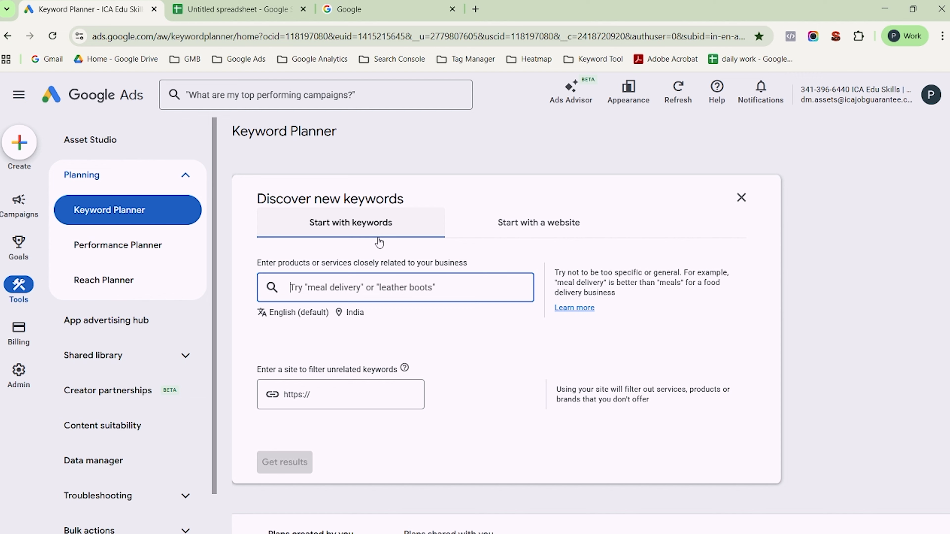
{"action": "left_click", "coordinate": [235, 9]}
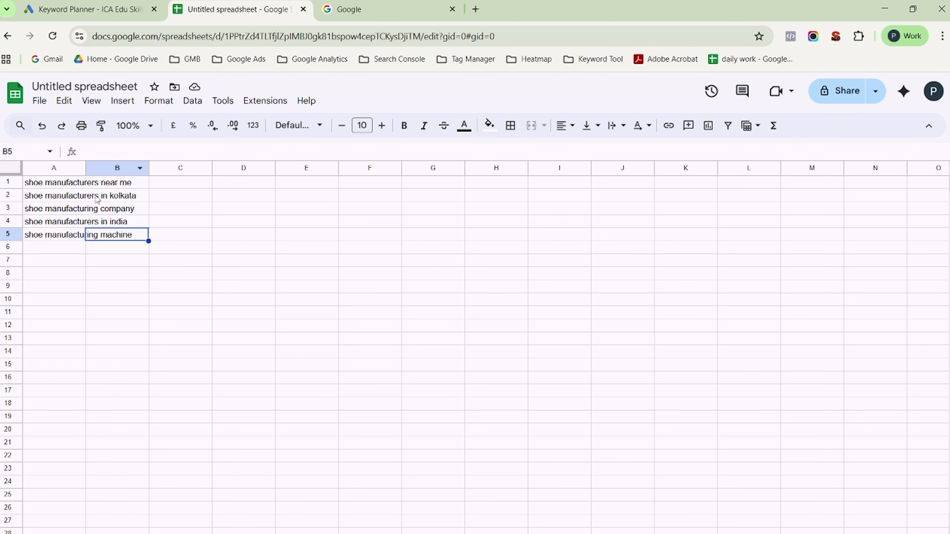
{"action": "left_click", "coordinate": [104, 188]}
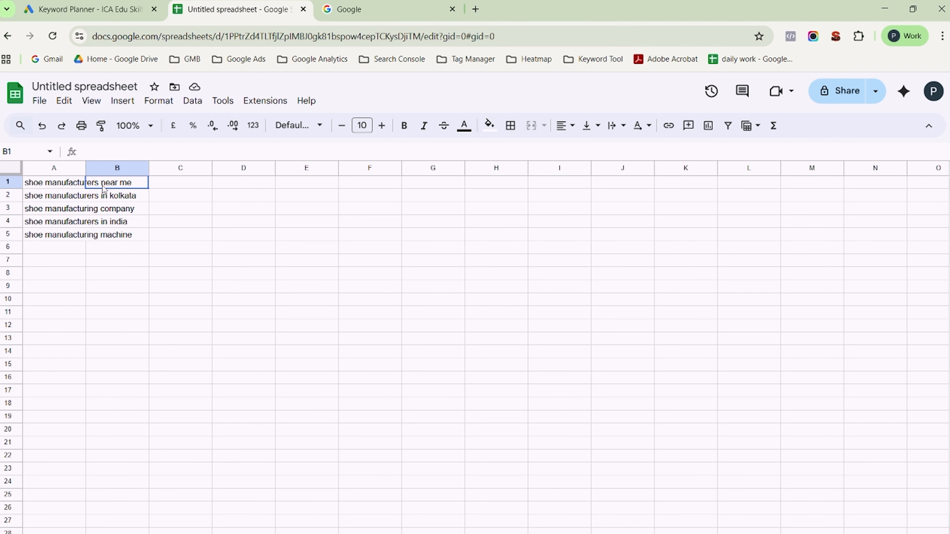
{"action": "left_click", "coordinate": [55, 183]}
{"action": "left_click", "coordinate": [186, 153]}
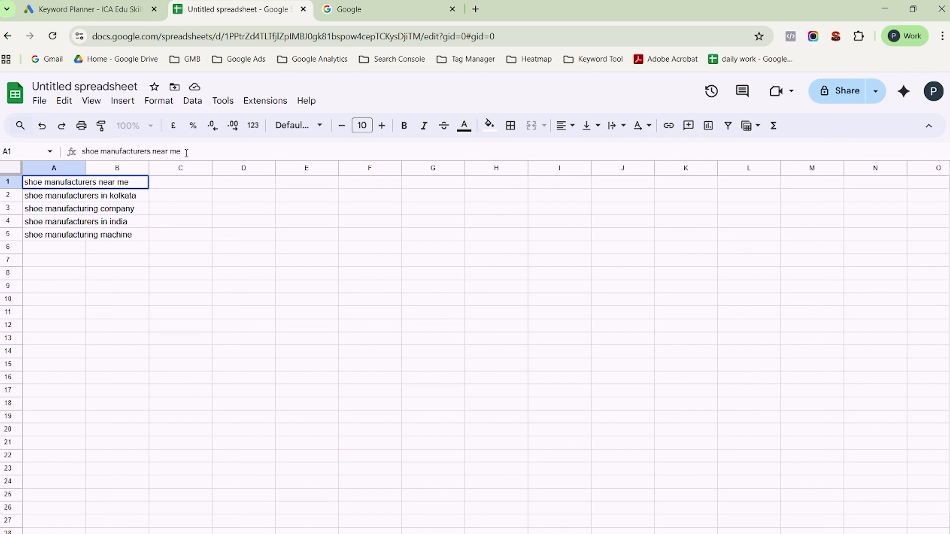
{"action": "left_click_drag", "start_coordinate": [186, 153], "coordinate": [74, 151]}
{"action": "key", "text": "ctrl+c"}
{"action": "left_click", "coordinate": [117, 5]}
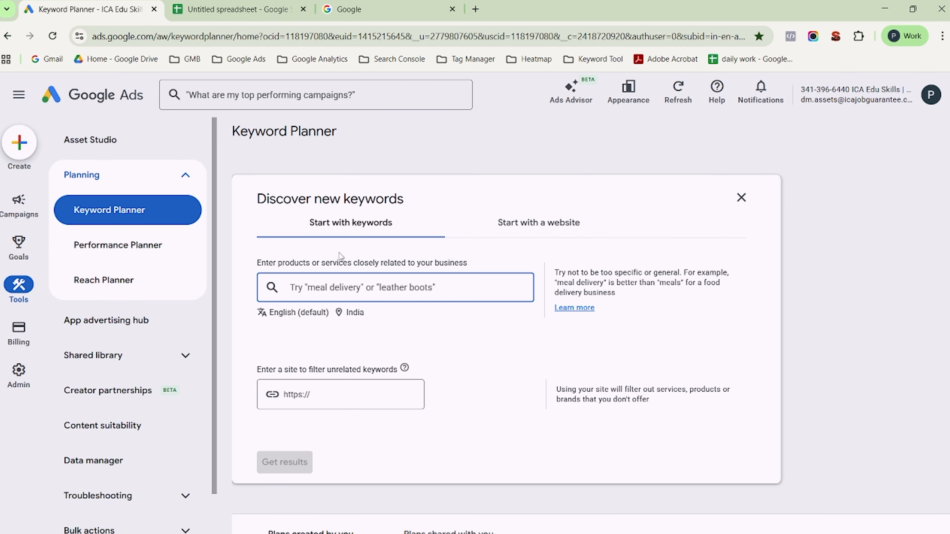
{"action": "key", "text": "ctrl+v"}
{"action": "key", "text": "Return"}
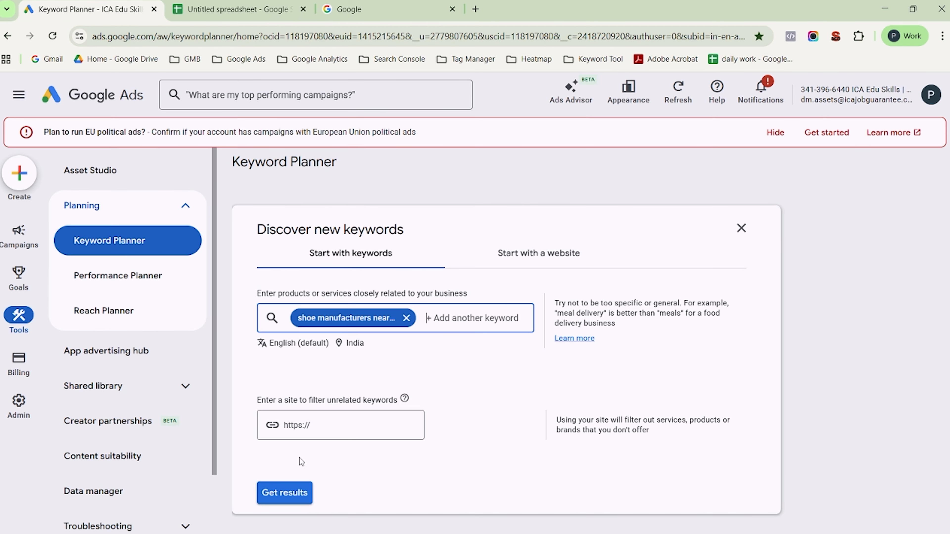
- Get the keyword ideas, hide the Refine keywords pane, and review the monthly searches, competition and top-of-page bids
{"action": "left_click", "coordinate": [293, 491]}
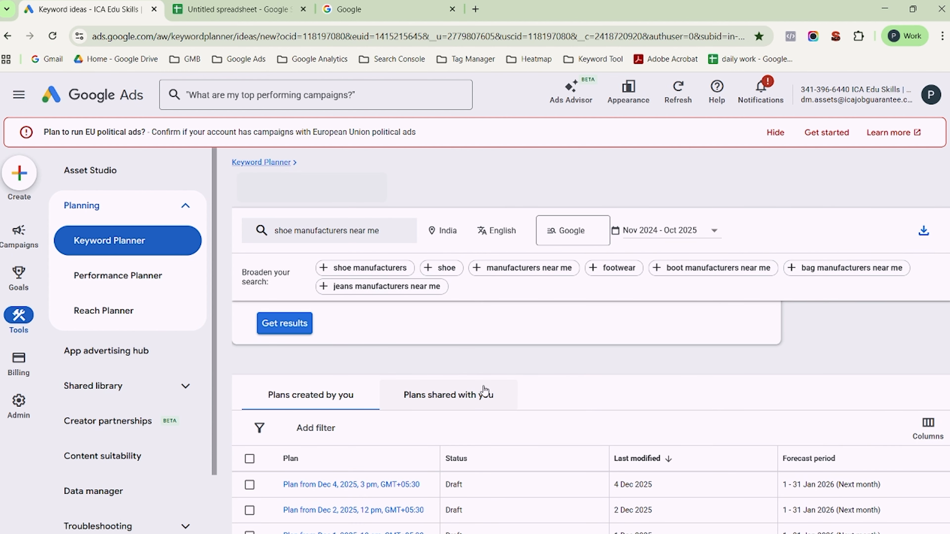
{"action": "left_click", "coordinate": [27, 96]}
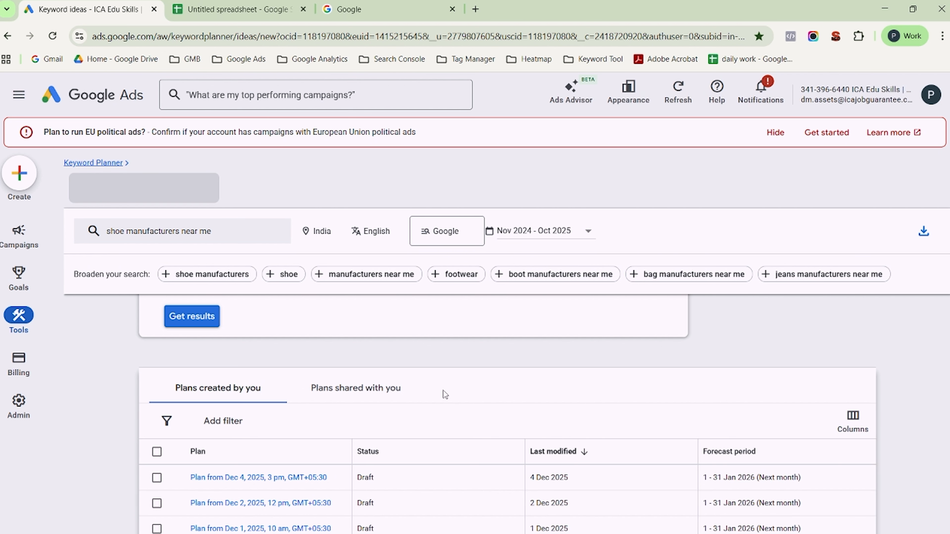
{"action": "left_click", "coordinate": [201, 324]}
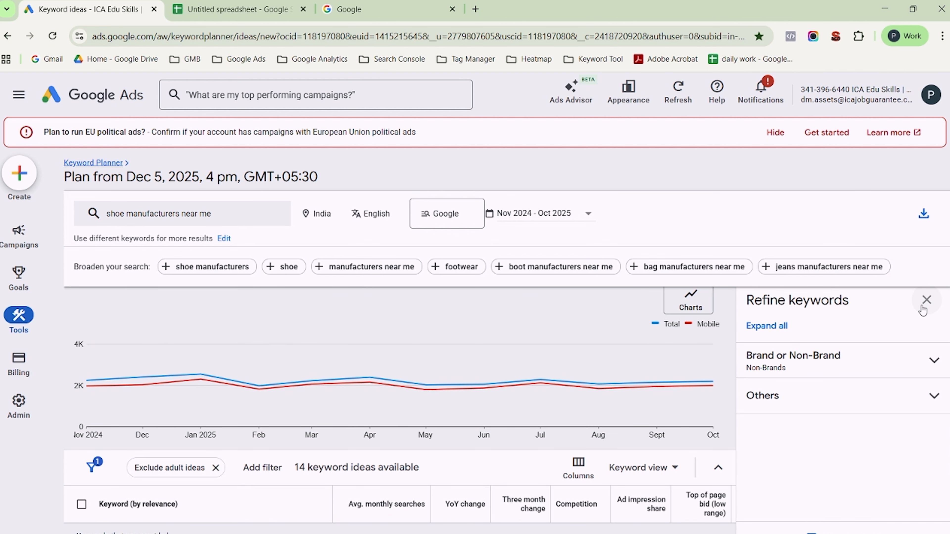
{"action": "left_click", "coordinate": [922, 306]}
{"action": "scroll", "coordinate": [584, 332], "scroll_direction": "down", "scroll_amount": 5}
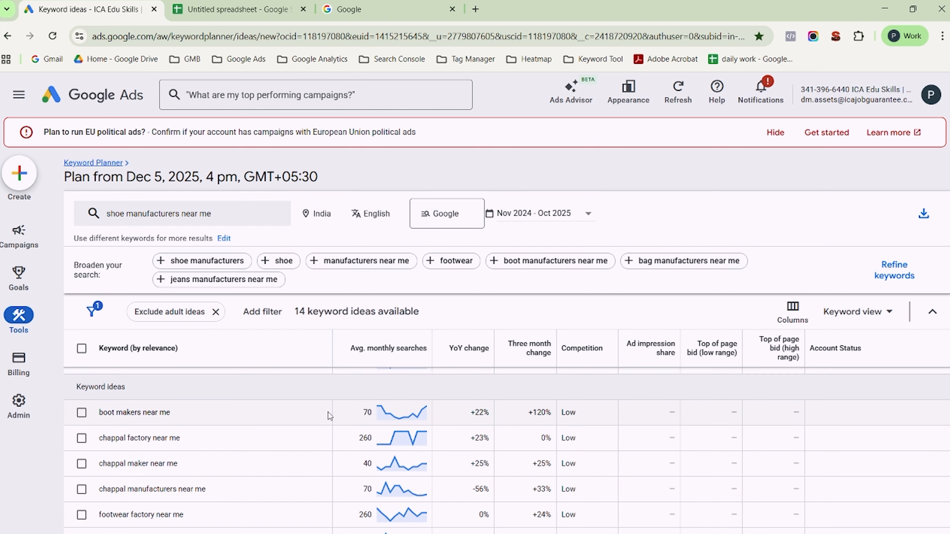
{"action": "scroll", "coordinate": [328, 413], "scroll_direction": "up", "scroll_amount": 3}
{"action": "scroll", "coordinate": [328, 416], "scroll_direction": "down", "scroll_amount": 1}
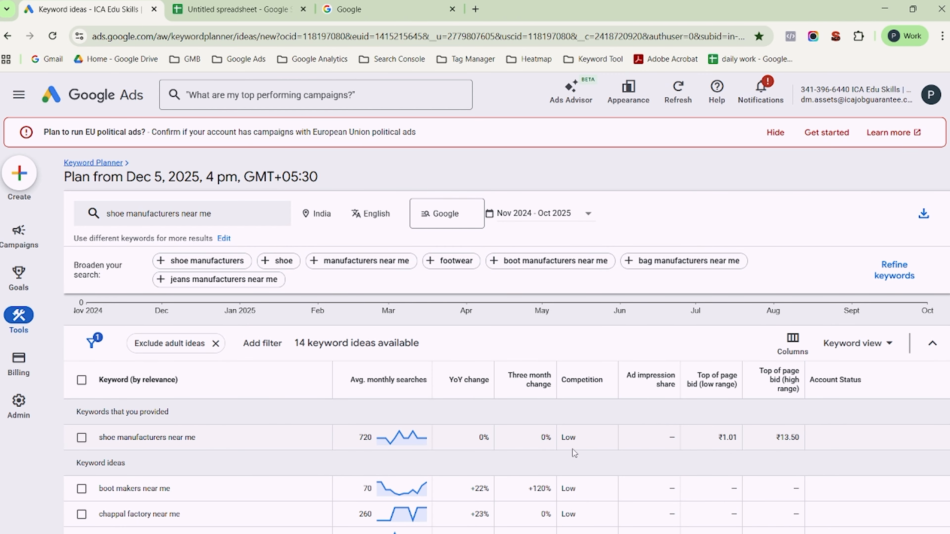
{"action": "scroll", "coordinate": [366, 459], "scroll_direction": "down", "scroll_amount": 2}
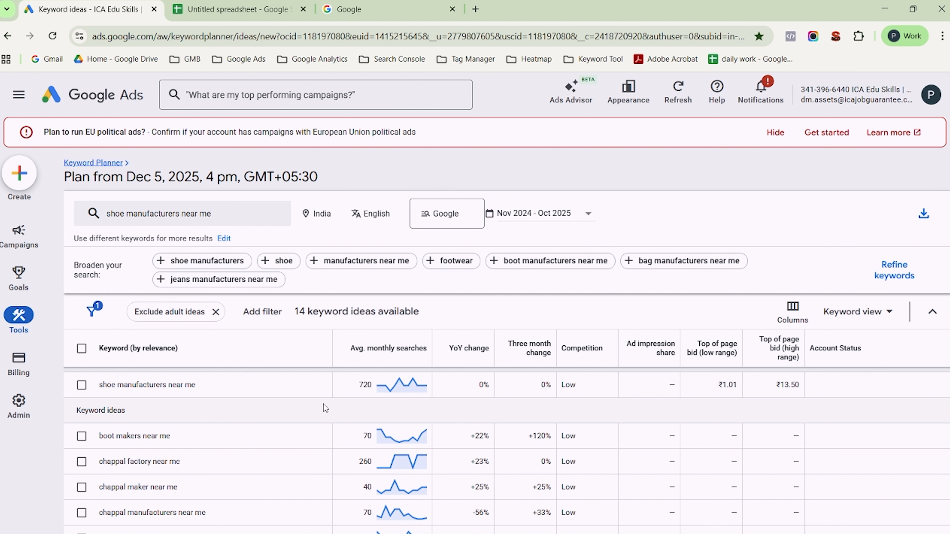
- Switch back to the Google Sheets spreadsheet, add a new sheet and enter the header "Kewyord" in cell A1
{"action": "left_click", "coordinate": [244, 8]}
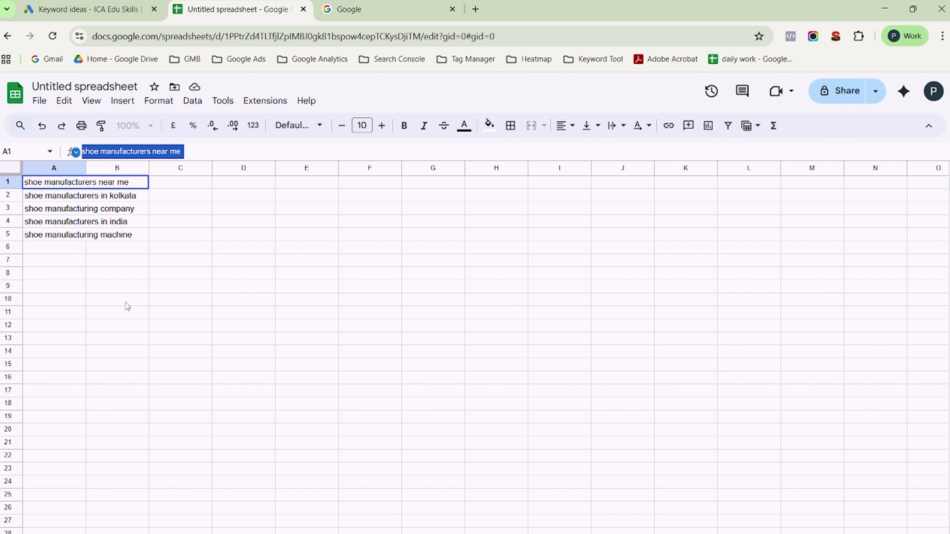
{"action": "left_click", "coordinate": [32, 533]}
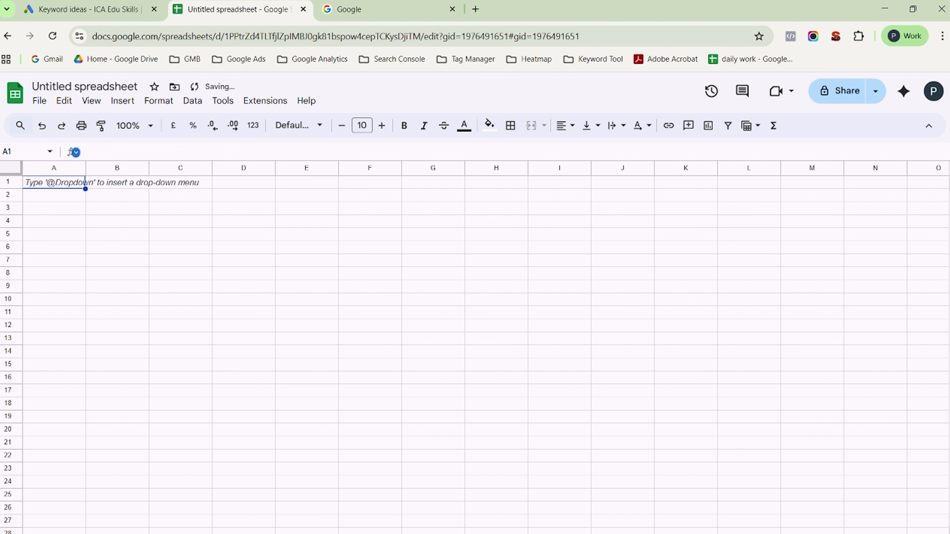
{"action": "double_click", "coordinate": [72, 184]}
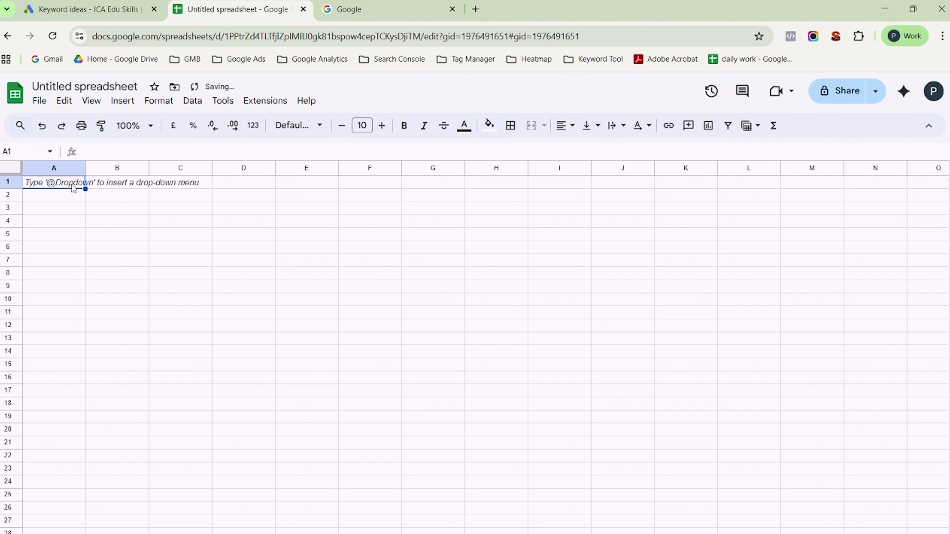
{"action": "type", "text": "Ke"}
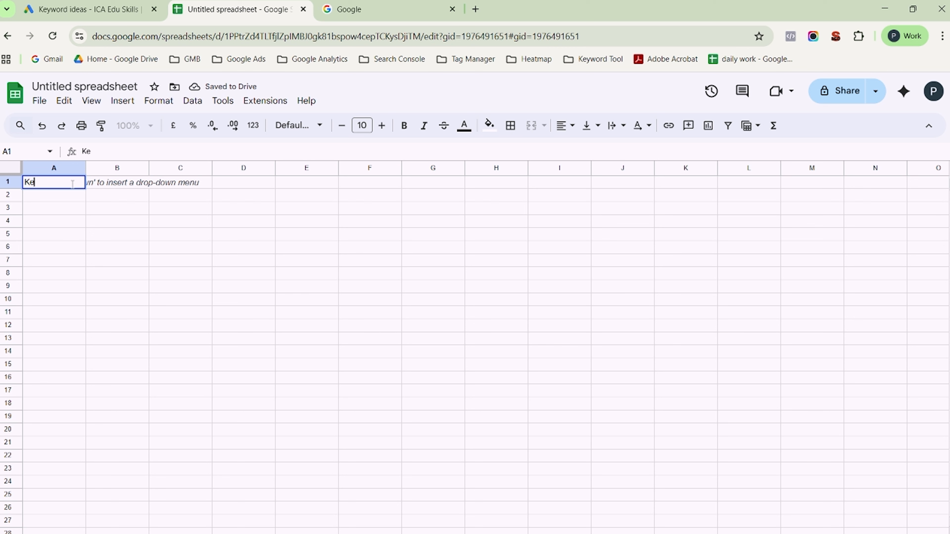
{"action": "type", "text": "wyord"}
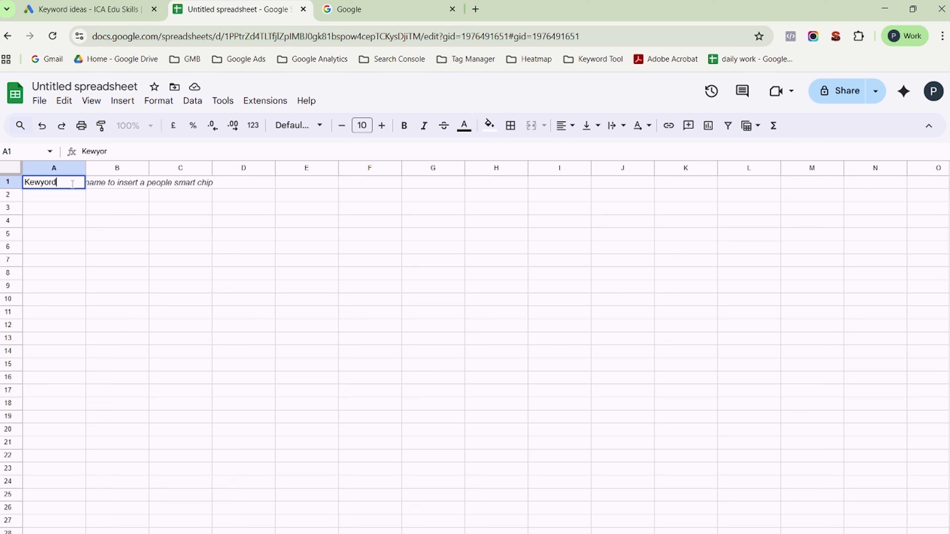
- Enter the headers "vloume" in cell B1 and "diffculty" in cell C1
{"action": "left_click", "coordinate": [121, 181]}
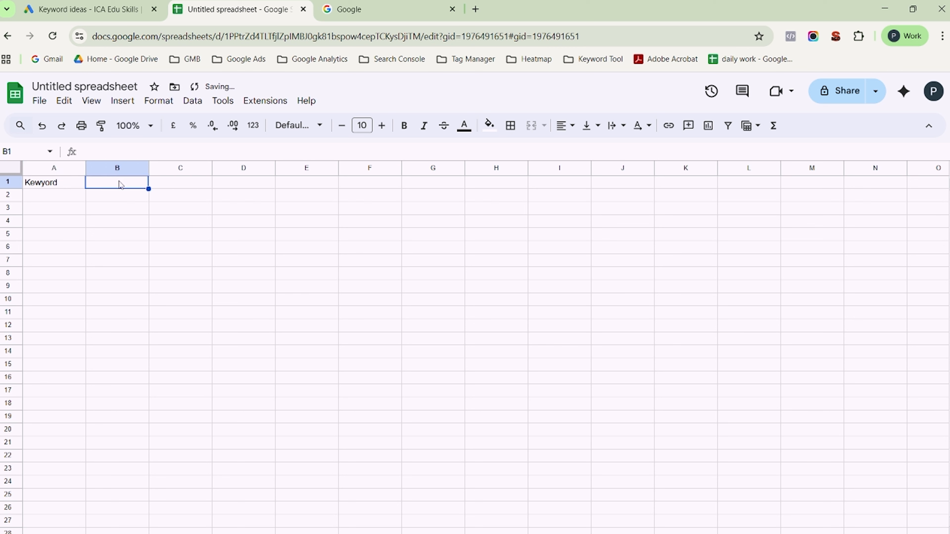
{"action": "double_click", "coordinate": [120, 183]}
{"action": "type", "text": "vl"}
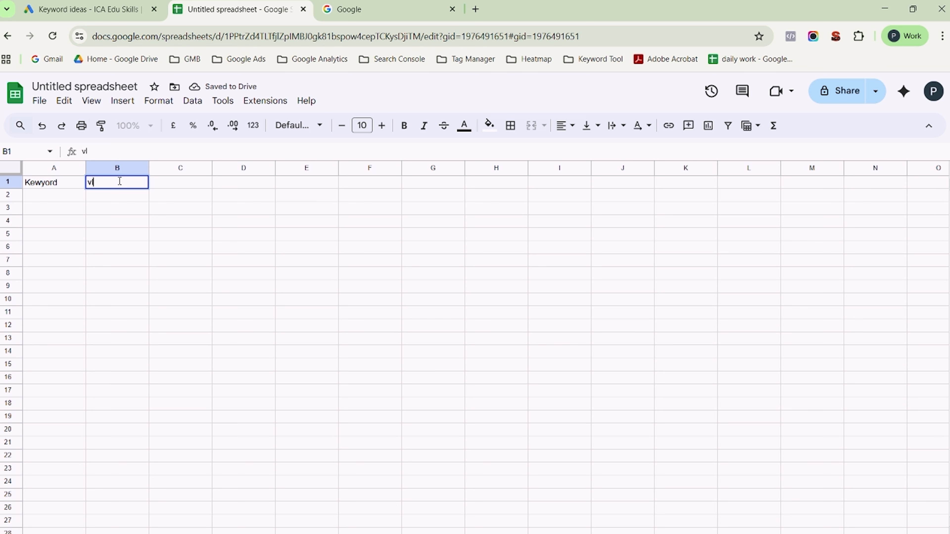
{"action": "type", "text": "oume"}
{"action": "key", "text": "Tab"}
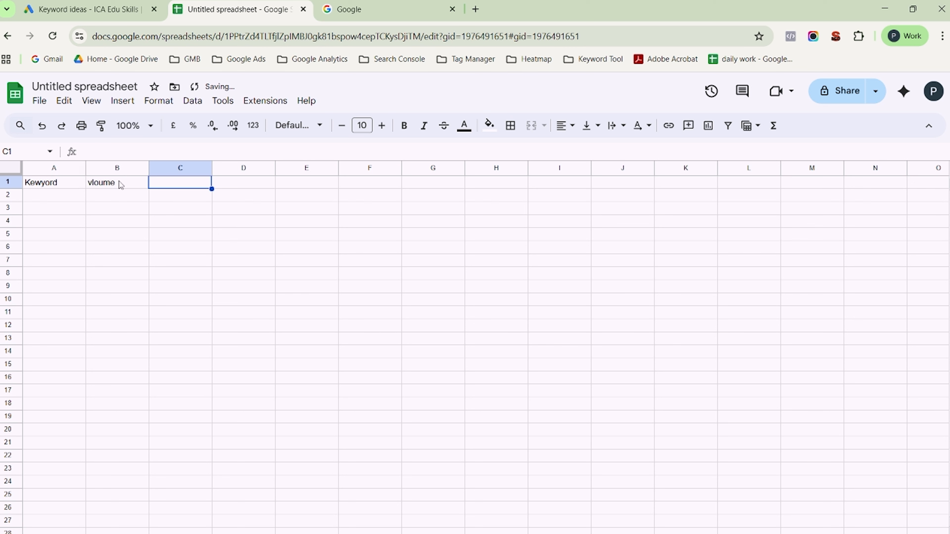
{"action": "type", "text": "diffculty"}
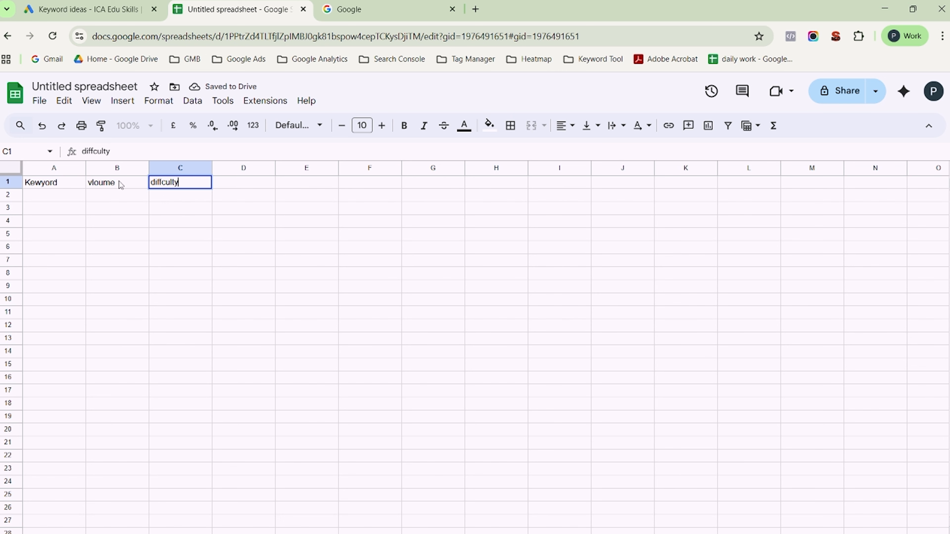
{"action": "left_click", "coordinate": [94, 224]}
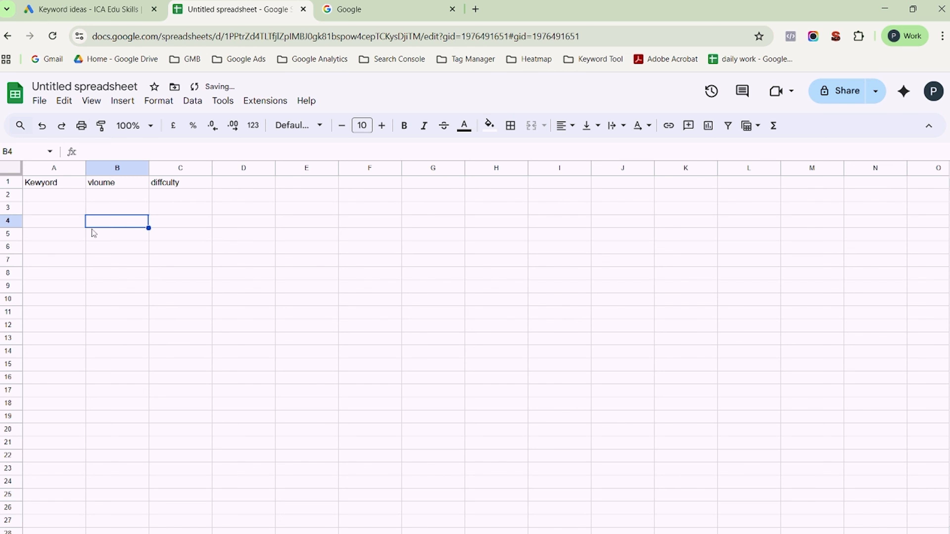
- Copy "shoe manufacturers near me" from the Keyword Planner results into cell A2 of the Google Sheets spreadsheet and widen column A to fit it
{"action": "left_click", "coordinate": [104, 3]}
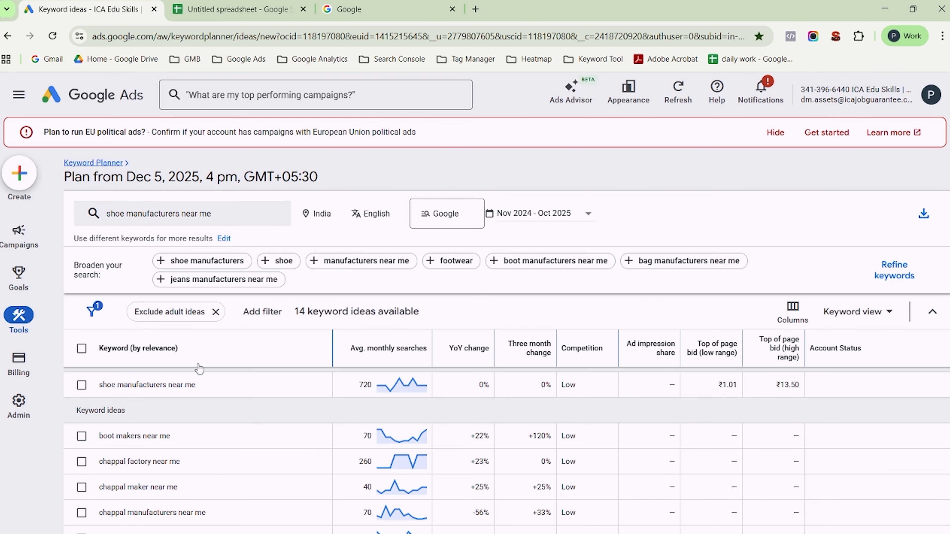
{"action": "left_click_drag", "start_coordinate": [205, 386], "coordinate": [113, 397]}
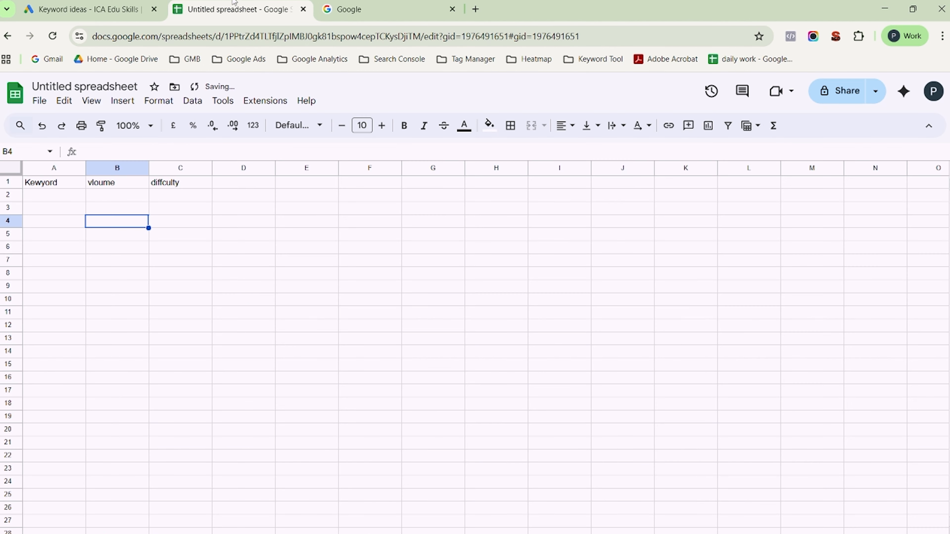
{"action": "left_click", "coordinate": [234, 3]}
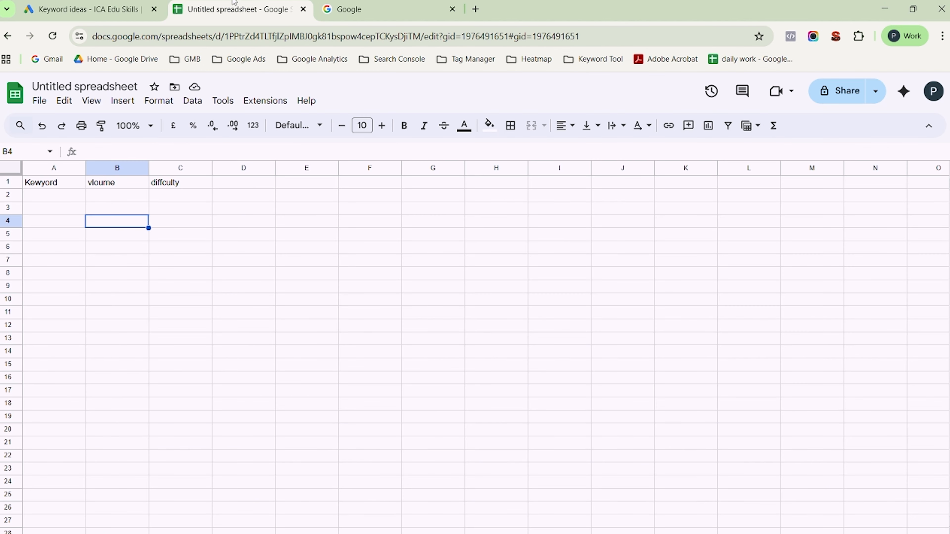
{"action": "double_click", "coordinate": [63, 192]}
{"action": "type", "text": "shoe manufacturers near me"}
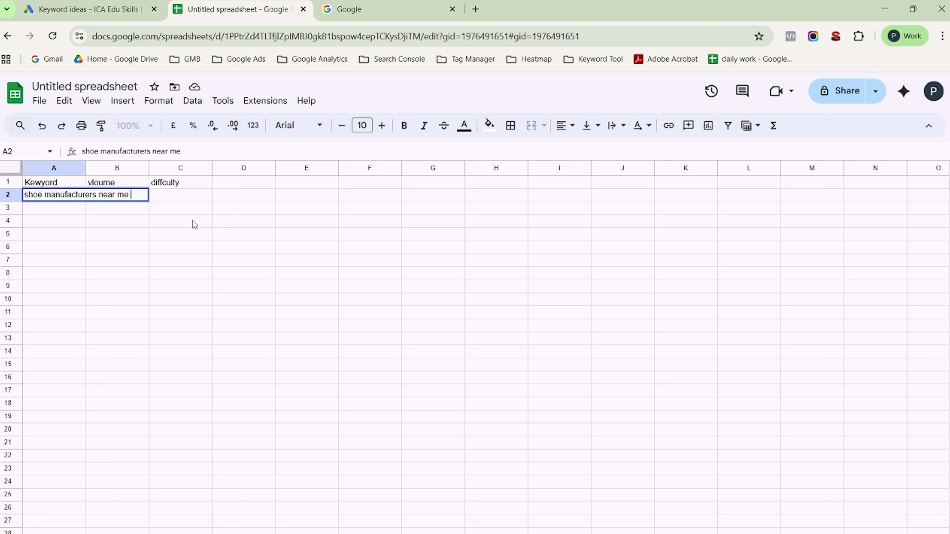
{"action": "left_click", "coordinate": [192, 220]}
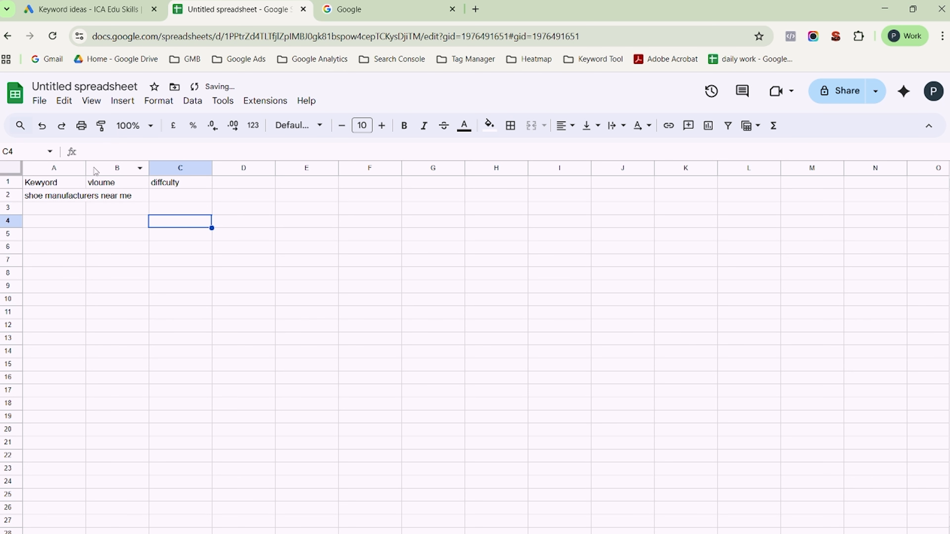
{"action": "left_click_drag", "start_coordinate": [86, 168], "coordinate": [167, 168]}
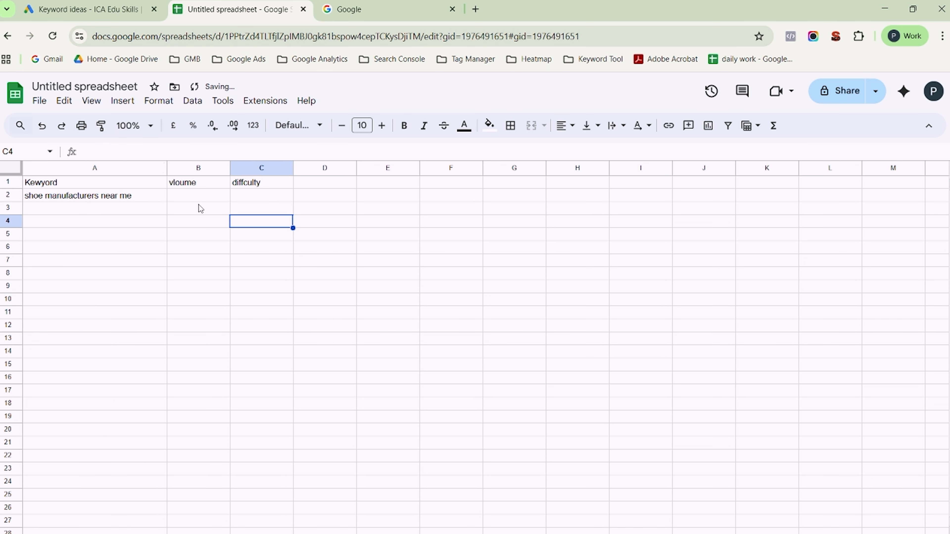
- Record volume 720 in B2 and difficulty "low" in C2 for the keyword, and switch back to Google Ads Keyword Planner
{"action": "left_click", "coordinate": [209, 195]}
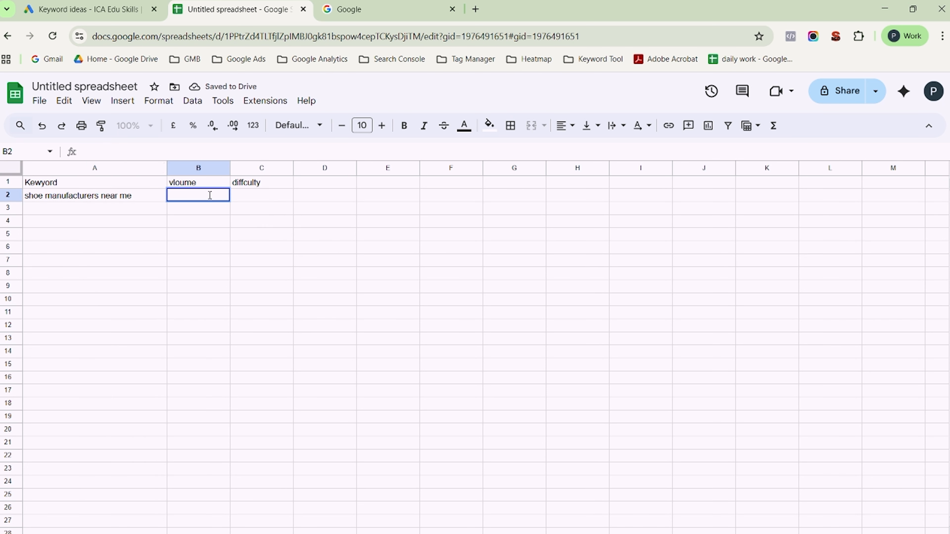
{"action": "type", "text": "720"}
{"action": "key", "text": "Tab"}
{"action": "type", "text": "low"}
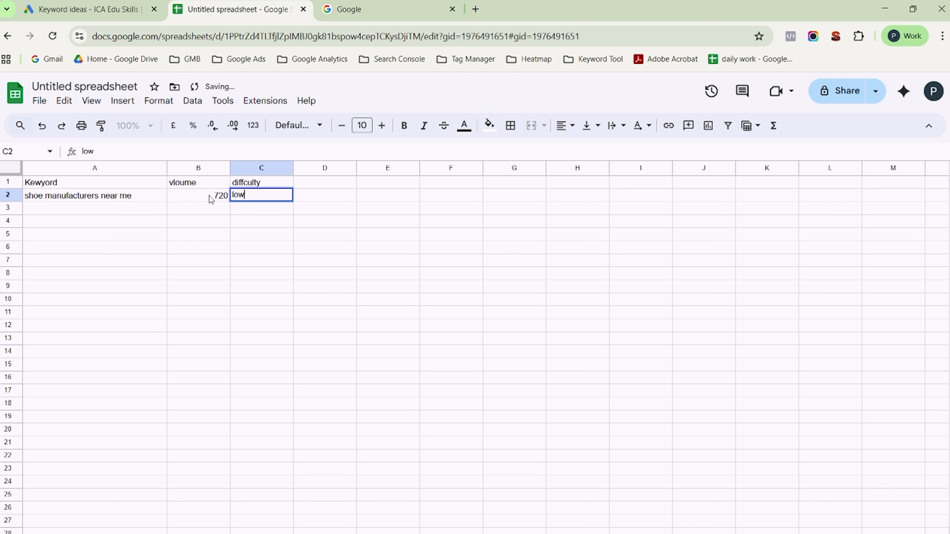
{"action": "left_click", "coordinate": [97, 211]}
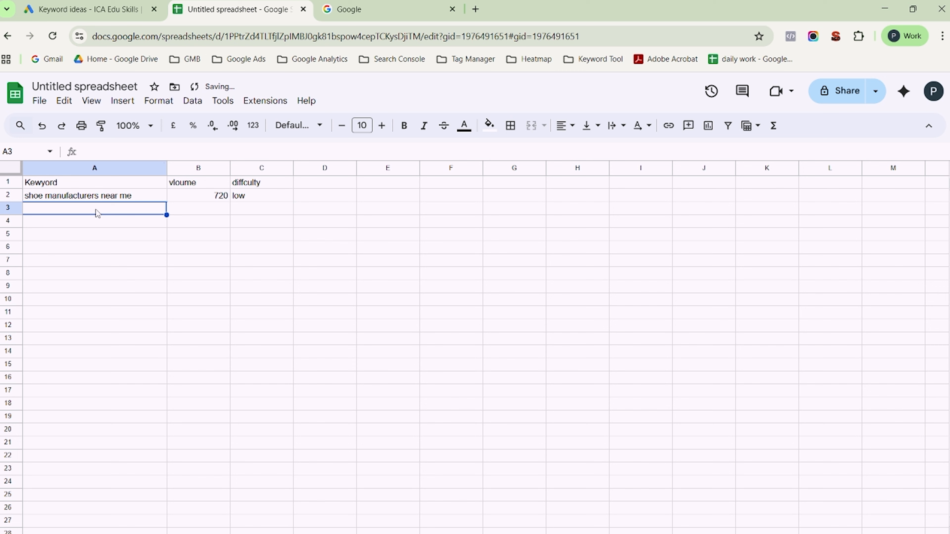
{"action": "left_click", "coordinate": [71, 3]}
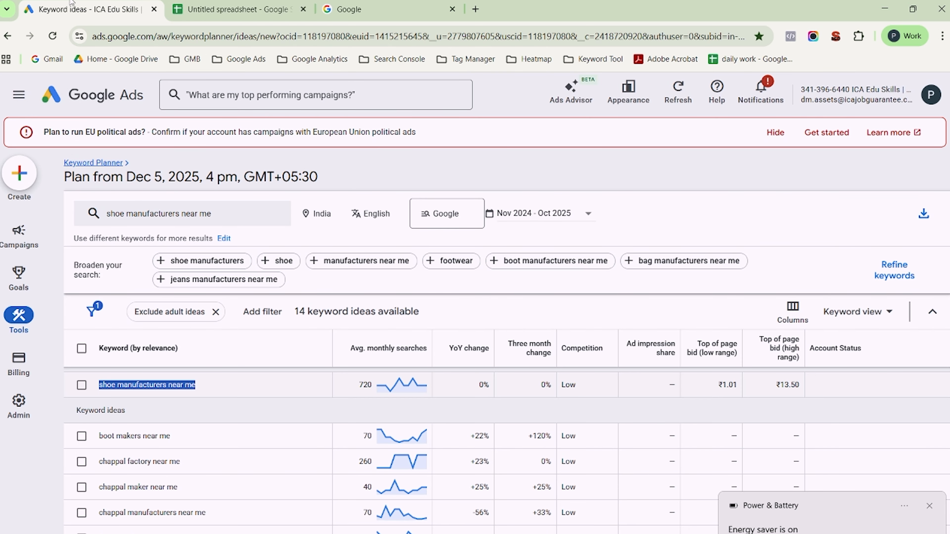